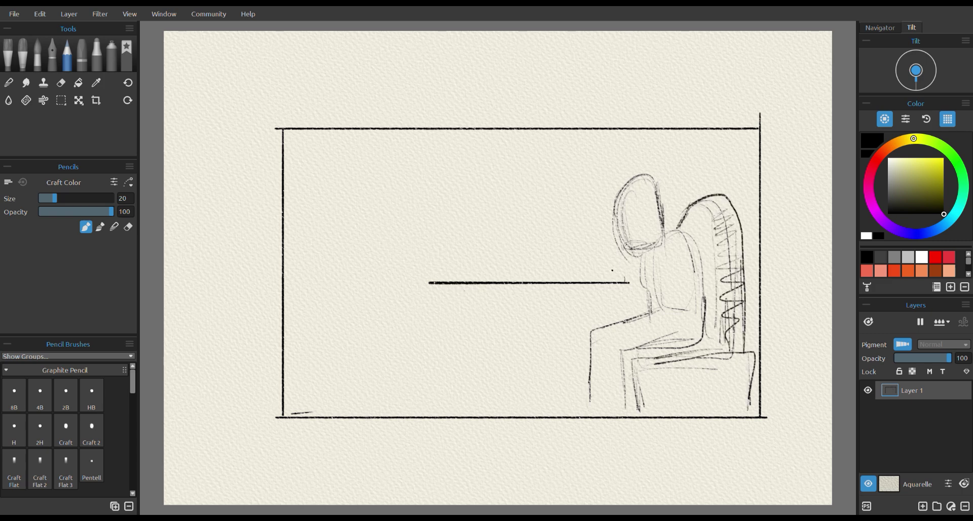
# - Draw the tabletop's lower edge and sketch a small jukebox lettered JUKE standing at the back of the table
pyautogui.moveTo(431, 301); pyautogui.dragTo(625, 302)
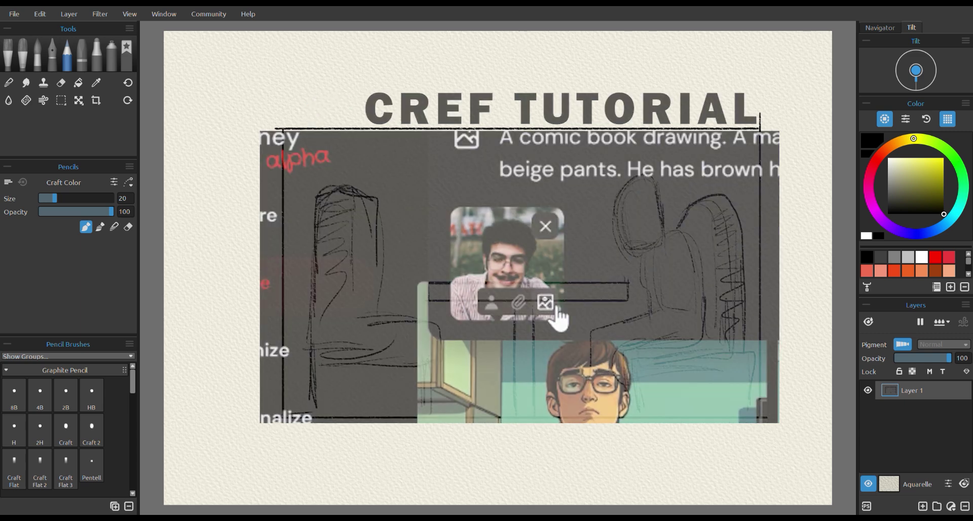
pyautogui.moveTo(510, 265); pyautogui.dragTo(547, 260)
pyautogui.moveTo(514, 250); pyautogui.dragTo(555, 248)
pyautogui.moveTo(518, 242); pyautogui.dragTo(549, 232)
pyautogui.moveTo(515, 189); pyautogui.dragTo(558, 187)
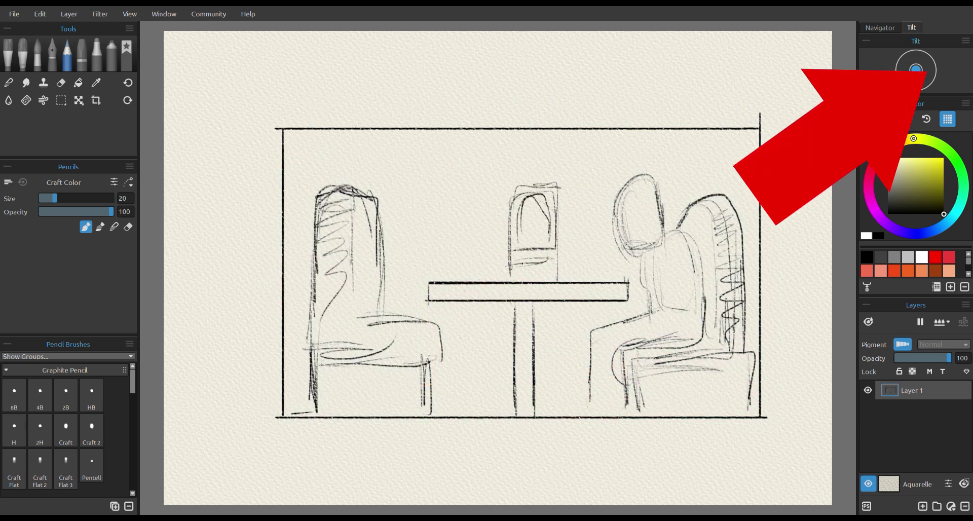
pyautogui.moveTo(517, 265); pyautogui.dragTo(547, 263)
# - Sketch the left seated man's head, back, torso and legs, with his arms reaching onto the table
pyautogui.moveTo(404, 189)
pyautogui.mouseDown()
pyautogui.moveTo(423, 167)
pyautogui.moveTo(385, 158)
pyautogui.mouseUp()
pyautogui.moveTo(385, 185)
pyautogui.mouseDown()
pyautogui.moveTo(396, 212)
pyautogui.moveTo(357, 306)
pyautogui.moveTo(404, 332)
pyautogui.moveTo(443, 414)
pyautogui.mouseUp()
pyautogui.moveTo(431, 309); pyautogui.dragTo(484, 405)
pyautogui.moveTo(486, 344); pyautogui.dragTo(484, 424)
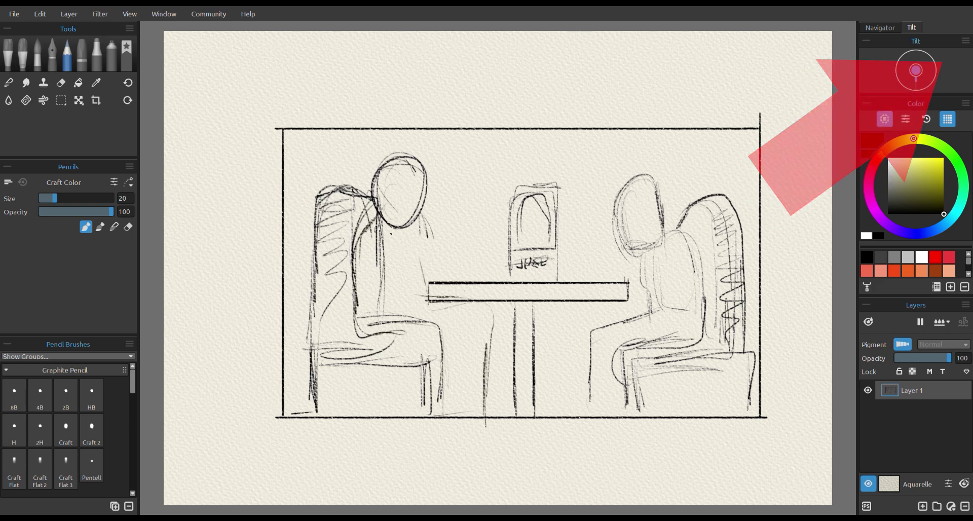
pyautogui.moveTo(405, 215)
pyautogui.mouseDown()
pyautogui.moveTo(379, 278)
pyautogui.moveTo(476, 288)
pyautogui.moveTo(402, 261)
pyautogui.mouseUp()
pyautogui.moveTo(380, 278)
pyautogui.mouseDown()
pyautogui.moveTo(494, 271)
pyautogui.moveTo(463, 293)
pyautogui.mouseUp()
pyautogui.moveTo(419, 214); pyautogui.dragTo(435, 268)
# - Outline the left man's hair around his face and hatch dark shading over his jacket and shoulder
pyautogui.moveTo(390, 147); pyautogui.dragTo(372, 215)
pyautogui.moveTo(373, 164); pyautogui.dragTo(427, 164)
pyautogui.moveTo(424, 173)
pyautogui.mouseDown()
pyautogui.moveTo(390, 195)
pyautogui.moveTo(402, 226)
pyautogui.mouseUp()
pyautogui.moveTo(427, 178)
pyautogui.mouseDown()
pyautogui.moveTo(406, 226)
pyautogui.moveTo(417, 255)
pyautogui.mouseUp()
pyautogui.moveTo(370, 246); pyautogui.dragTo(398, 223)
pyautogui.moveTo(378, 268); pyautogui.dragTo(412, 238)
pyautogui.moveTo(375, 210)
pyautogui.mouseDown()
pyautogui.moveTo(357, 237)
pyautogui.moveTo(372, 304)
pyautogui.mouseUp()
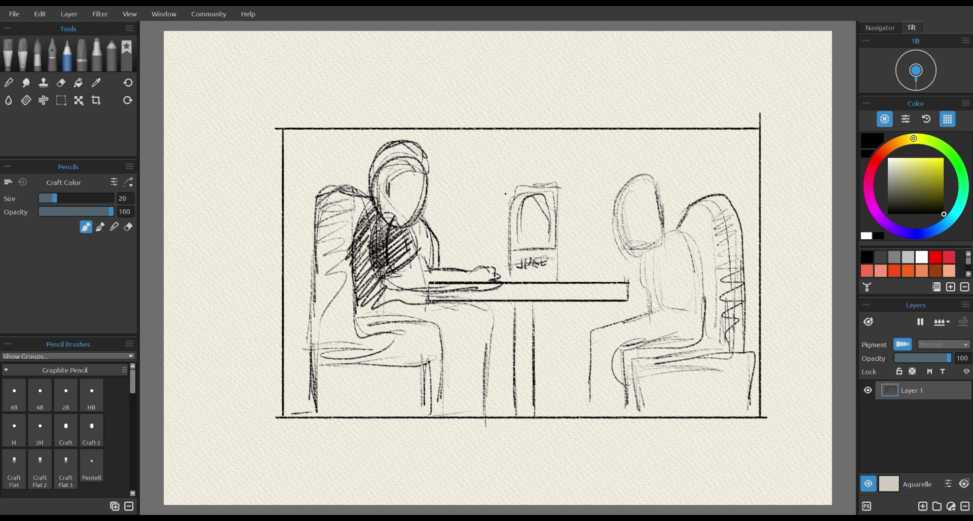
# - Draw the booth window behind the table with two vertical frame lines and a sill line between the two men
pyautogui.moveTo(512, 202); pyautogui.dragTo(512, 243)
pyautogui.moveTo(438, 136)
pyautogui.mouseDown()
pyautogui.moveTo(444, 236)
pyautogui.moveTo(513, 235)
pyautogui.mouseUp()
pyautogui.moveTo(555, 236); pyautogui.dragTo(612, 234)
pyautogui.moveTo(678, 221); pyautogui.dragTo(678, 137)
# - Draw a baseball cap with a long brim on the right man and strengthen his neck and shoulder lines
pyautogui.moveTo(639, 174)
pyautogui.mouseDown()
pyautogui.moveTo(597, 222)
pyautogui.moveTo(653, 177)
pyautogui.mouseUp()
pyautogui.moveTo(599, 224); pyautogui.dragTo(628, 206)
pyautogui.moveTo(616, 212)
pyautogui.mouseDown()
pyautogui.moveTo(634, 255)
pyautogui.moveTo(658, 212)
pyautogui.mouseUp()
pyautogui.moveTo(661, 215)
pyautogui.mouseDown()
pyautogui.moveTo(692, 256)
pyautogui.moveTo(691, 285)
pyautogui.mouseUp()
pyautogui.moveTo(664, 271); pyautogui.dragTo(667, 292)
pyautogui.press('e')
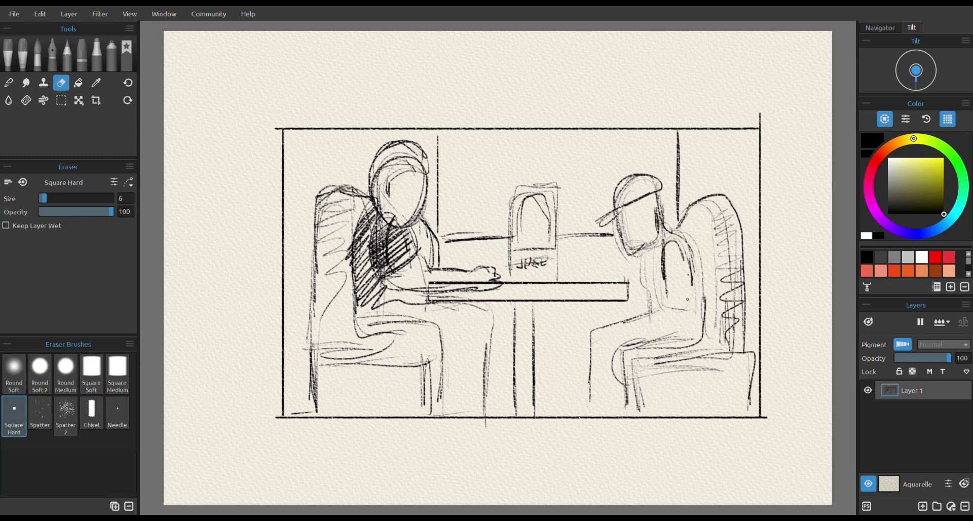
pyautogui.press('e')
# - Draw the right man's chest, one arm with its hand resting on his knee and the other arm extended onto the table
pyautogui.moveTo(637, 256); pyautogui.dragTo(652, 311)
pyautogui.moveTo(661, 234); pyautogui.dragTo(637, 271)
pyautogui.moveTo(667, 278)
pyautogui.mouseDown()
pyautogui.moveTo(669, 313)
pyautogui.moveTo(691, 319)
pyautogui.mouseUp()
pyautogui.moveTo(679, 302)
pyautogui.mouseDown()
pyautogui.moveTo(693, 318)
pyautogui.moveTo(653, 357)
pyautogui.mouseUp()
pyautogui.moveTo(649, 349)
pyautogui.mouseDown()
pyautogui.moveTo(625, 372)
pyautogui.moveTo(643, 357)
pyautogui.mouseUp()
pyautogui.moveTo(653, 348); pyautogui.dragTo(637, 374)
pyautogui.moveTo(637, 256); pyautogui.dragTo(568, 280)
pyautogui.moveTo(642, 271); pyautogui.dragTo(627, 284)
pyautogui.moveTo(580, 277); pyautogui.dragTo(556, 280)
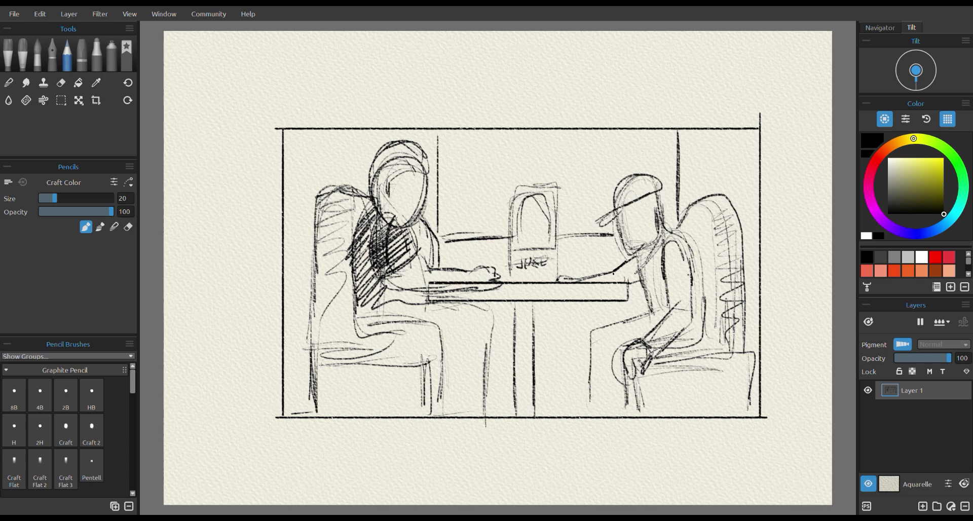
# - Add the right man's eye, nose, dark beard and sideburn hair beneath his cap
pyautogui.moveTo(618, 218); pyautogui.dragTo(627, 236)
pyautogui.moveTo(623, 234)
pyautogui.mouseDown()
pyautogui.moveTo(629, 256)
pyautogui.moveTo(653, 226)
pyautogui.mouseUp()
pyautogui.moveTo(652, 215); pyautogui.dragTo(648, 236)
pyautogui.moveTo(634, 248); pyautogui.dragTo(651, 217)
pyautogui.moveTo(657, 193)
pyautogui.mouseDown()
pyautogui.moveTo(665, 226)
pyautogui.moveTo(633, 239)
pyautogui.moveTo(634, 221)
pyautogui.mouseUp()
pyautogui.moveTo(630, 228); pyautogui.dragTo(636, 251)
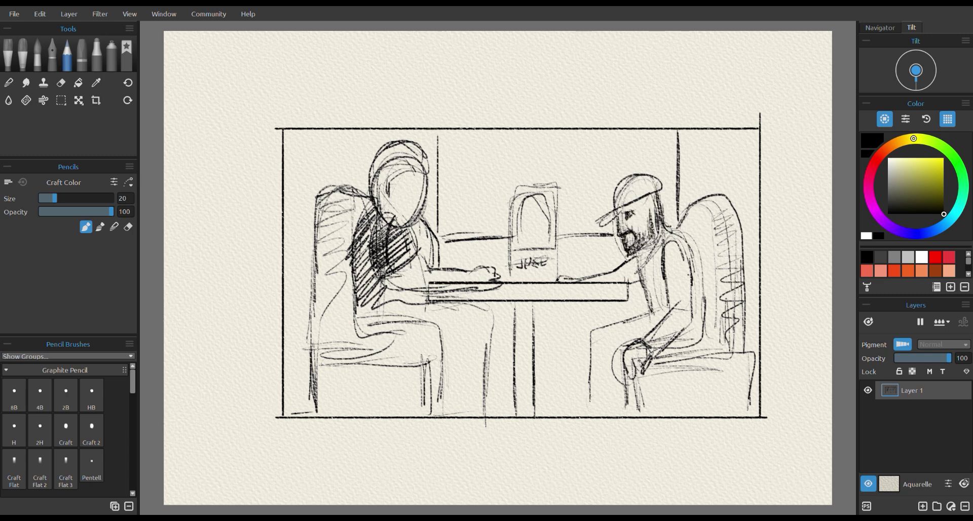
pyautogui.moveTo(646, 198)
pyautogui.mouseDown()
pyautogui.moveTo(652, 224)
pyautogui.moveTo(622, 213)
pyautogui.mouseUp()
# - Shade the left man's hair and draw his eyeglasses, ear and moustache
pyautogui.moveTo(430, 157)
pyautogui.mouseDown()
pyautogui.moveTo(383, 188)
pyautogui.moveTo(375, 178)
pyautogui.moveTo(372, 210)
pyautogui.moveTo(400, 225)
pyautogui.mouseUp()
pyautogui.moveTo(386, 186); pyautogui.dragTo(411, 185)
pyautogui.moveTo(416, 183); pyautogui.dragTo(427, 205)
pyautogui.moveTo(411, 208); pyautogui.dragTo(430, 210)
pyautogui.moveTo(403, 213)
pyautogui.mouseDown()
pyautogui.moveTo(424, 226)
pyautogui.moveTo(426, 210)
pyautogui.mouseUp()
pyautogui.moveTo(393, 199); pyautogui.dragTo(406, 222)
pyautogui.moveTo(394, 179); pyautogui.dragTo(390, 202)
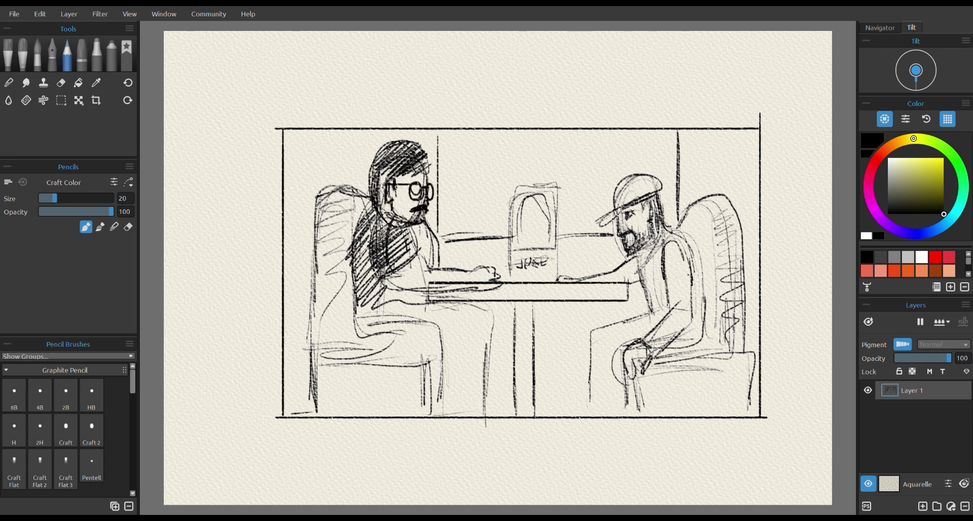
# - Darken the left man's hair and extend the hatching along the bottom of his jacket
pyautogui.moveTo(420, 170); pyautogui.dragTo(396, 183)
pyautogui.moveTo(387, 171)
pyautogui.mouseDown()
pyautogui.moveTo(379, 211)
pyautogui.moveTo(388, 223)
pyautogui.mouseUp()
pyautogui.moveTo(380, 308); pyautogui.dragTo(397, 293)
pyautogui.moveTo(391, 313); pyautogui.dragTo(413, 295)
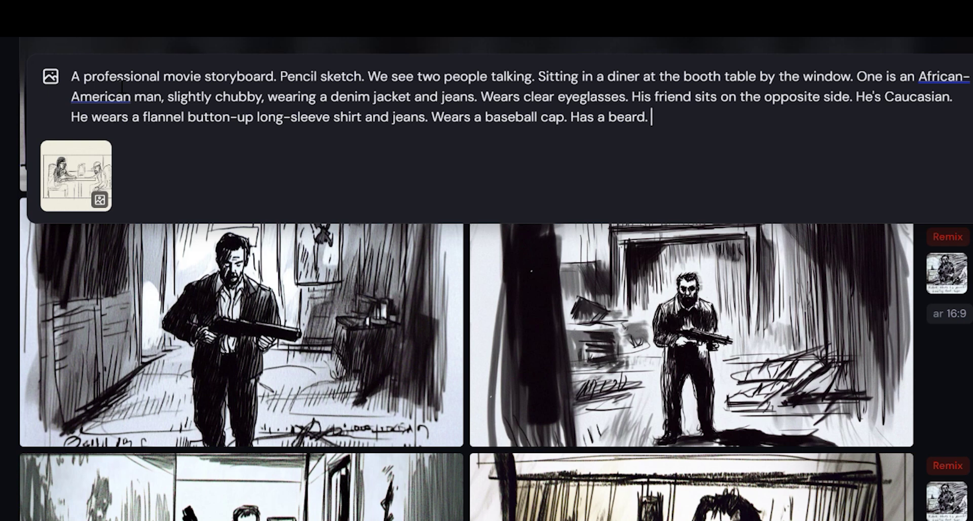
# - In Midjourney, add --ar 16:9 to the two-men diner storyboard prompt with the sketch attached and submit it
pyautogui.write('===')
pyautogui.press('BackSpace')
pyautogui.press('BackSpace')
pyautogui.press('BackSpace')
pyautogui.write('--ar 16:9')
pyautogui.press('Left')
pyautogui.press('Return')
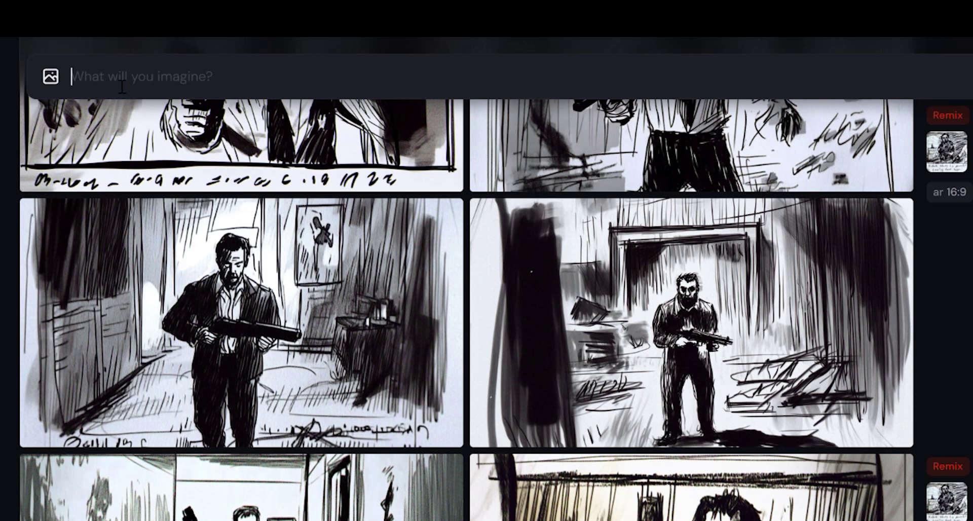
# - Re-enter the diner storyboard prompt with --ar 16:9 --v 6.1 and choose the reference type for the attached sketch
pyautogui.write("A professional movie storyboard. Pencil sketch. We see two people talking. Sitting in a diner at the booth table by the window. One is an African-American man, slightly chubby, wearing a denim jacket and jeans. Wears clear eyeglasses. His friend sits on the opposite side. He's Caucasian. He wears a flannel button-up long-sleeve shirt and jeans. Wears a baseball cap. Has a beard. --ar 16:9 --v 6.1")
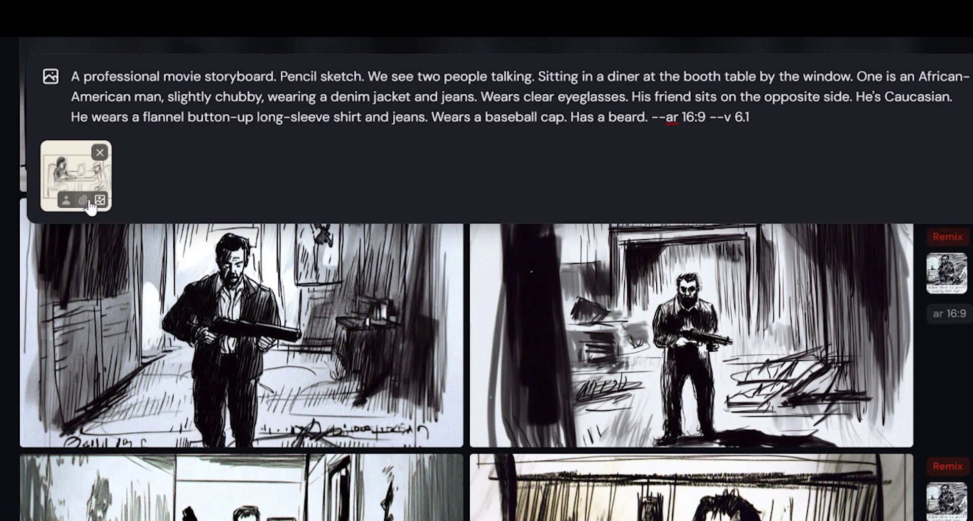
pyautogui.click(66, 200)
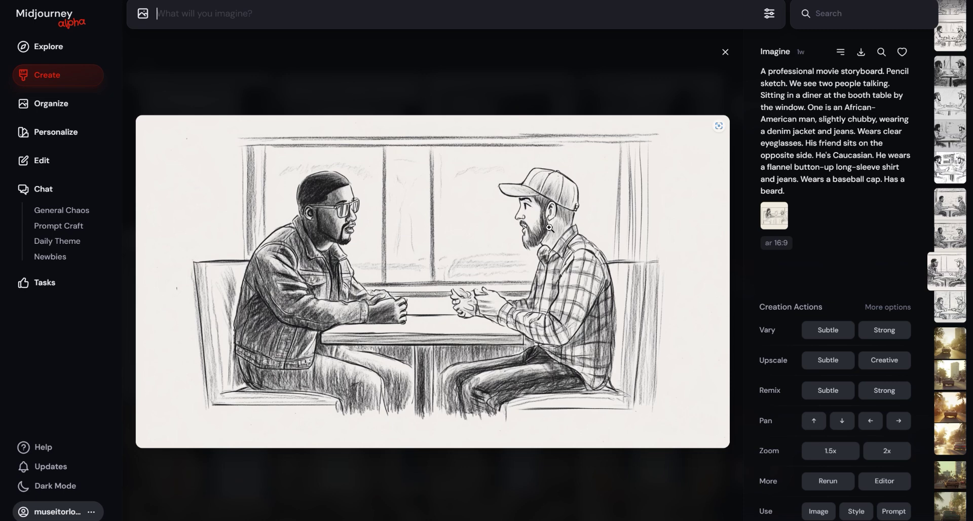
# - Open the generated diner image with the plaid-shirted man in the editor and continue in the full editor
pyautogui.click(884, 481)
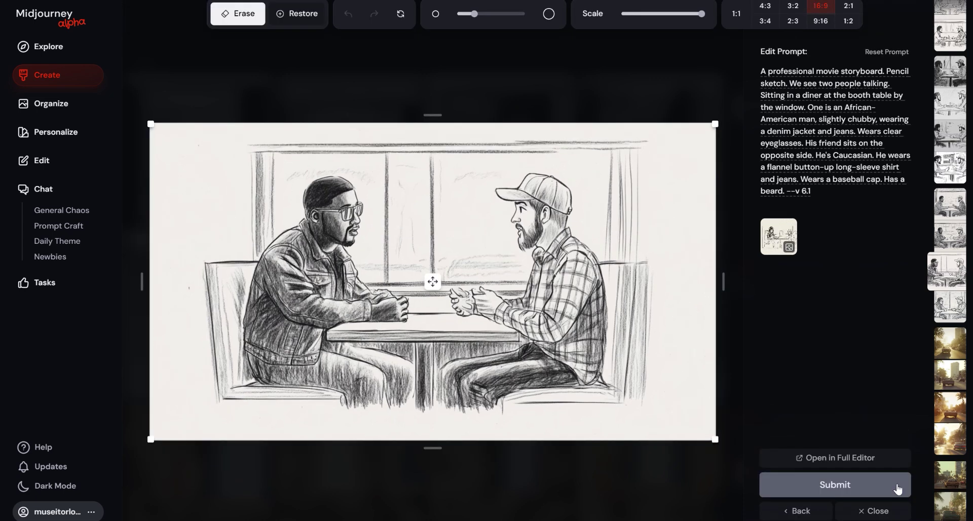
pyautogui.click(858, 459)
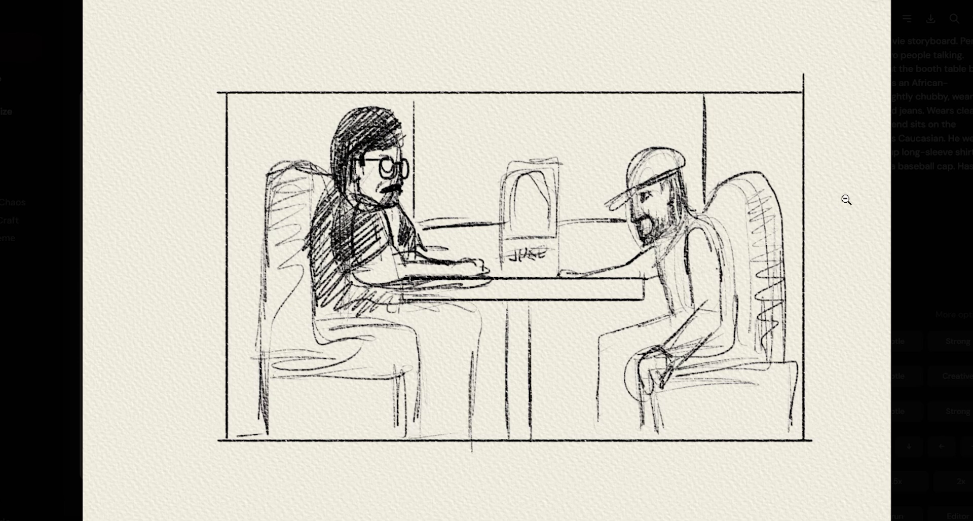
# - Close the enlarged reference sketch and compare the generated diner storyboard variants and remixes one by one
pyautogui.click(917, 205)
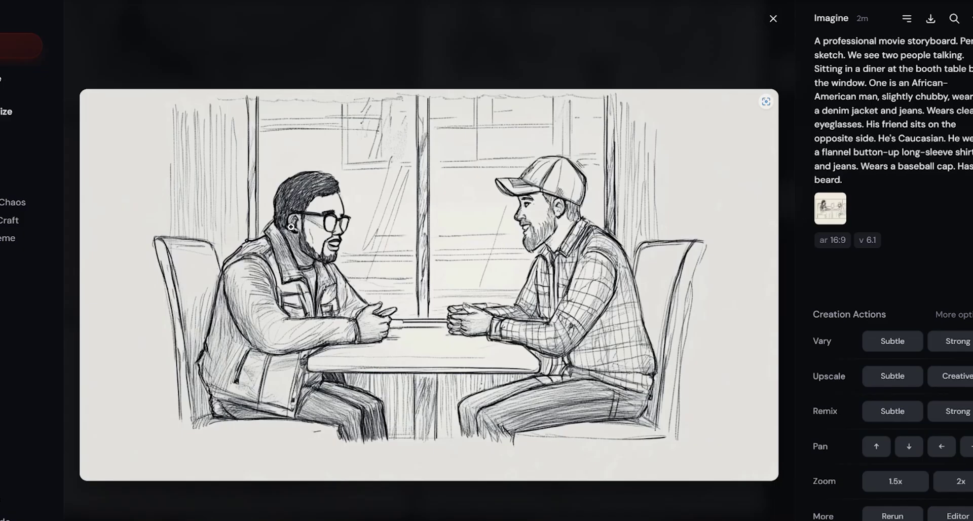
pyautogui.press('Right')
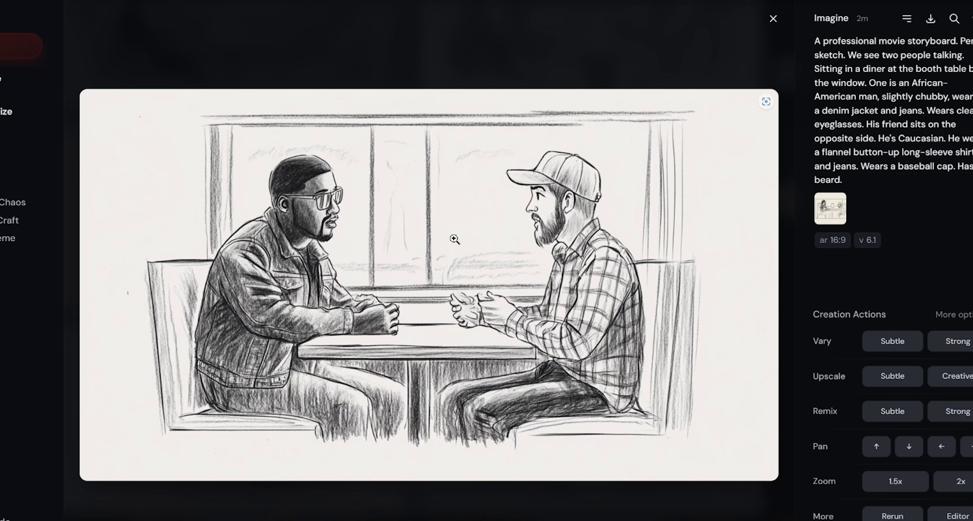
pyautogui.press('Right')
pyautogui.press('Right')
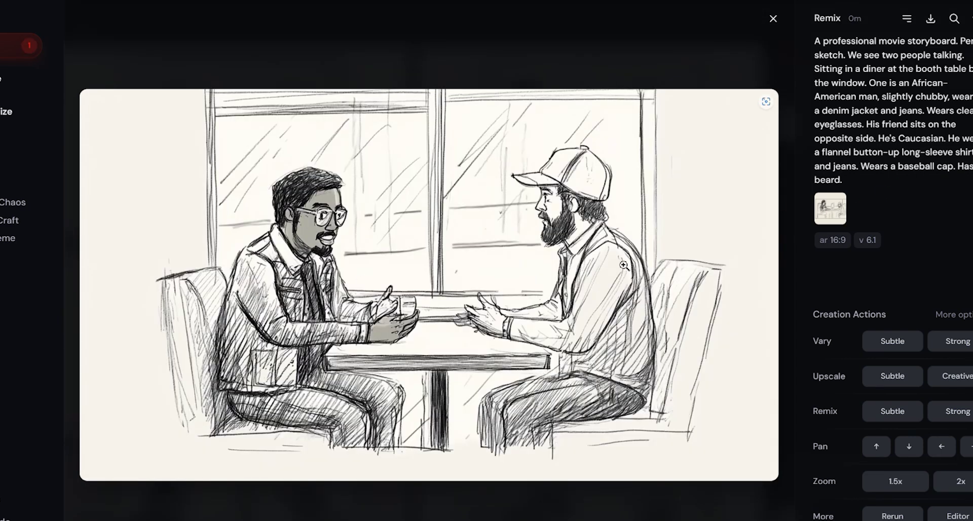
pyautogui.press('Right')
pyautogui.press('Escape')
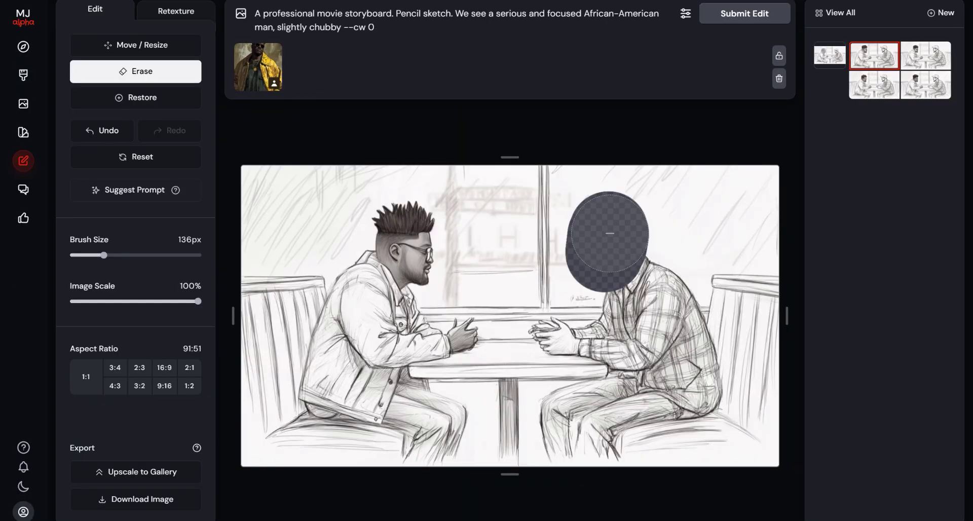
# - Replace the edit's reference image with the capped man in the yellow poncho and use it as a character reference
pyautogui.click(274, 51)
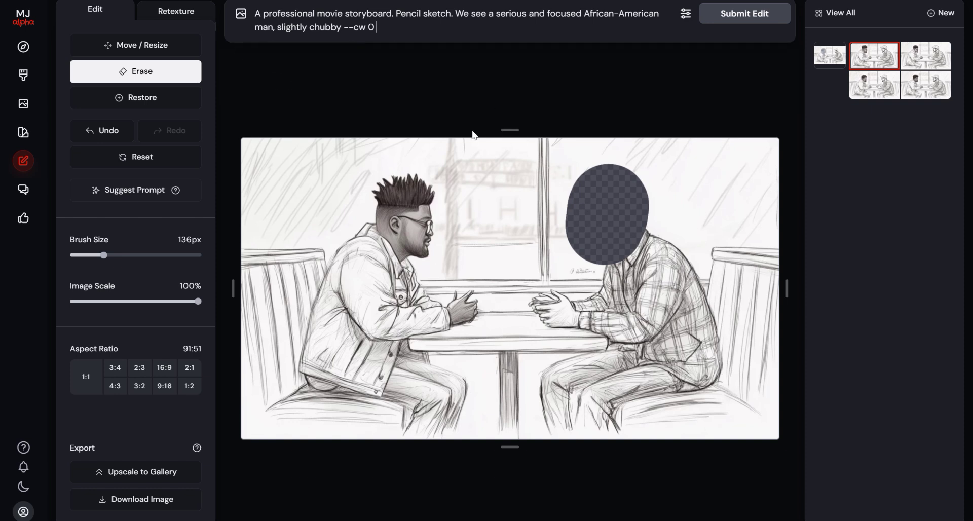
pyautogui.hotkey('ctrl', 'v')
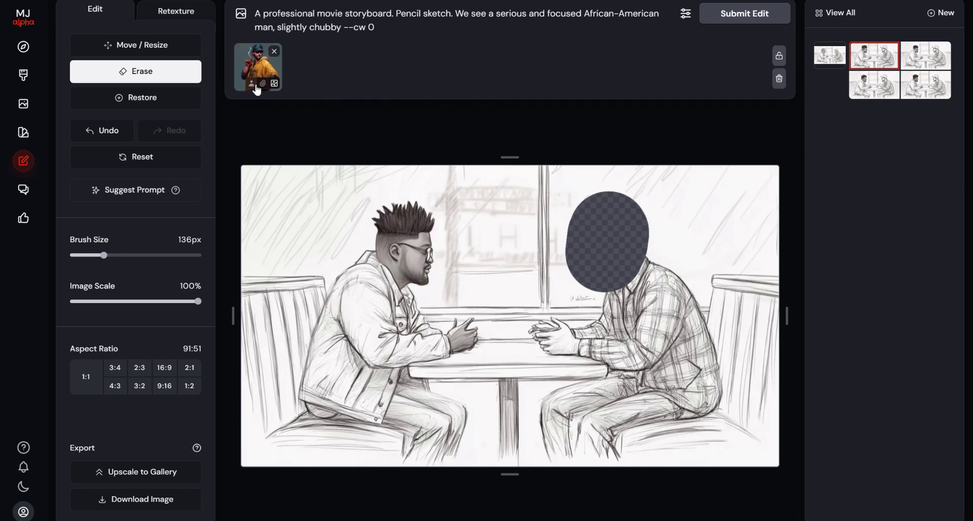
pyautogui.click(253, 84)
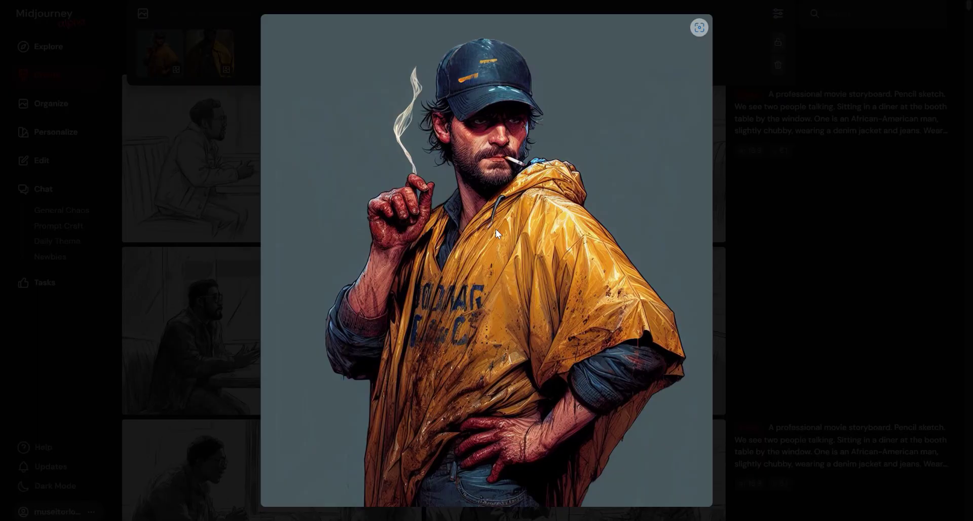
pyautogui.click(554, 290)
pyautogui.click(203, 53)
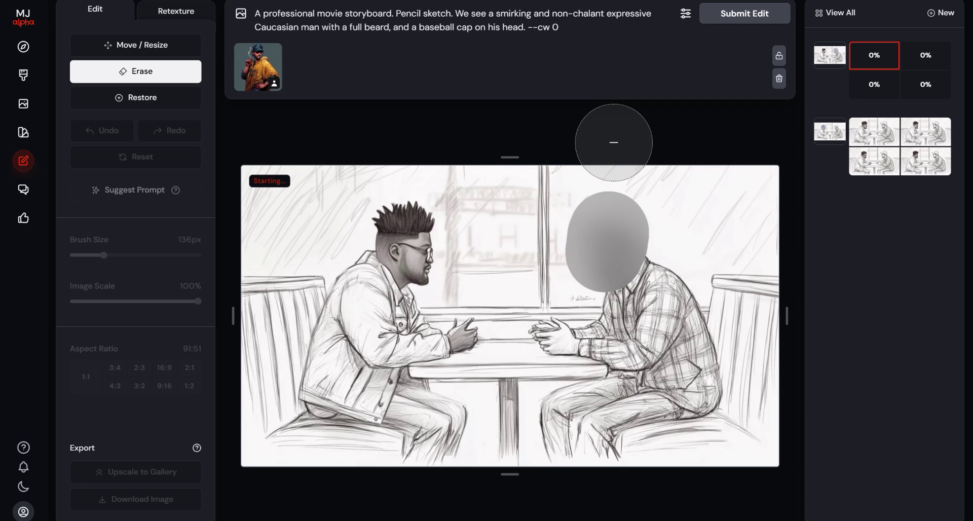
# - Compare the generated versions of the bearded man and select the one with the white baseball cap
pyautogui.click(873, 94)
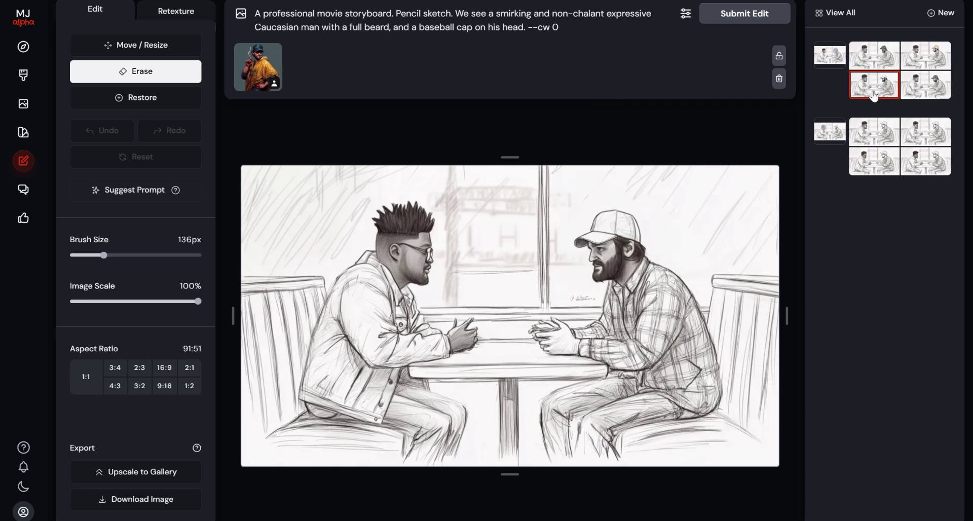
pyautogui.click(935, 90)
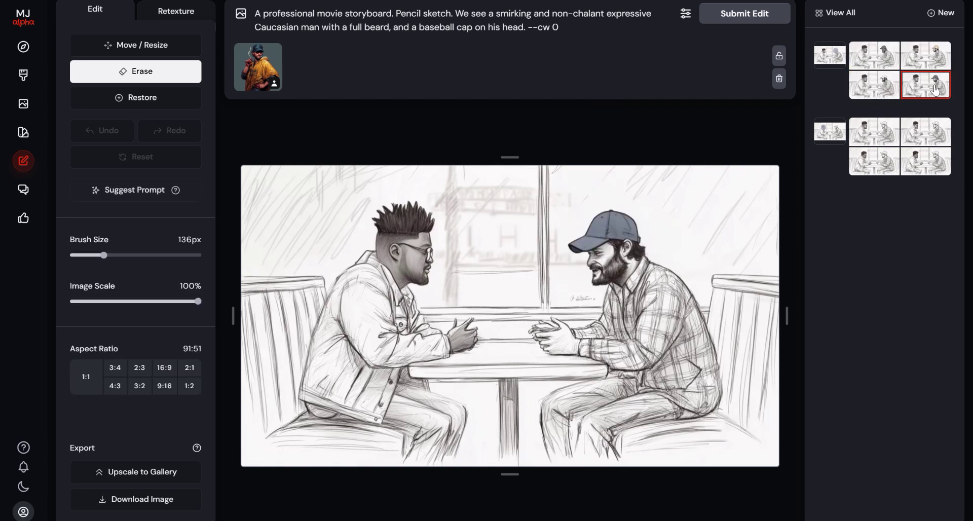
pyautogui.click(879, 94)
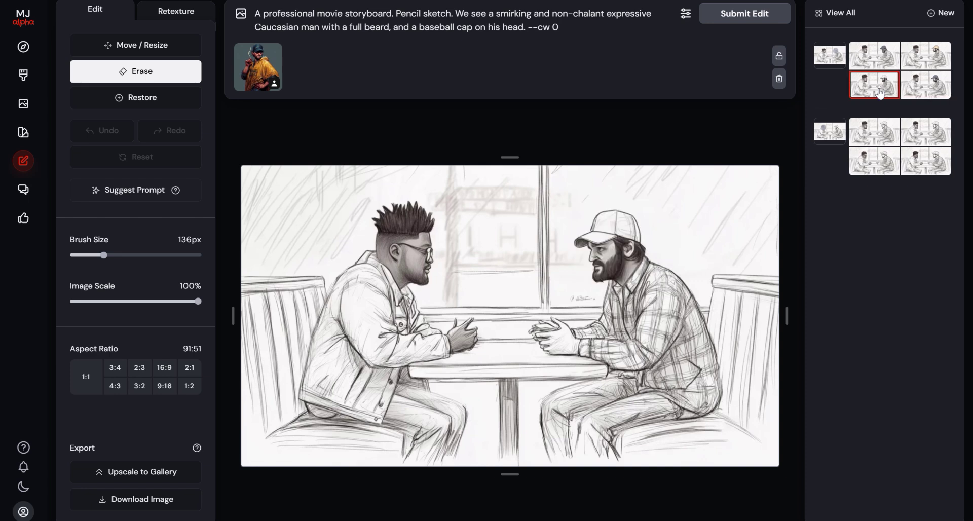
# - Erase the capped man's hands and prepend "He points an index finger at someone off-screen. Wears a flannel long-sleeve dress shirt." to the prompt
pyautogui.moveTo(591, 310)
pyautogui.mouseDown()
pyautogui.moveTo(548, 305)
pyautogui.moveTo(576, 305)
pyautogui.mouseUp()
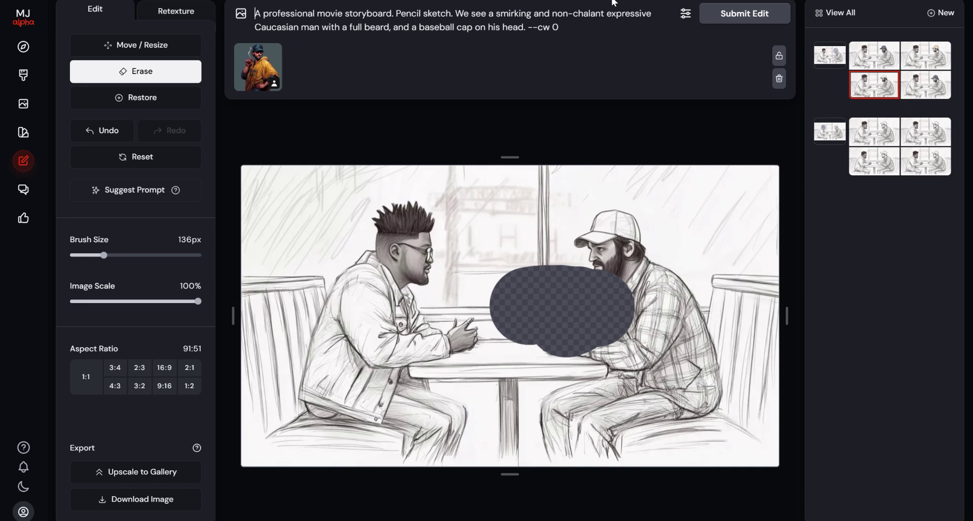
pyautogui.write('He points a')
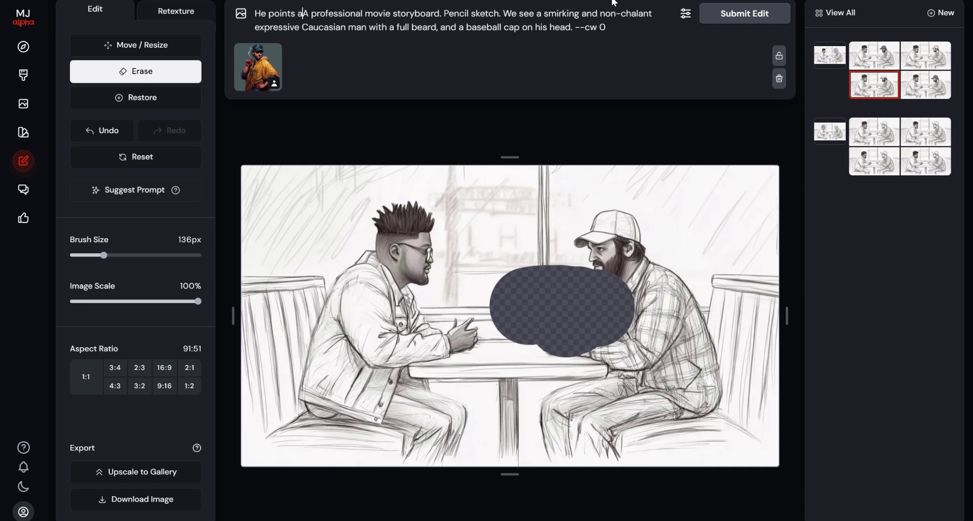
pyautogui.write('n index ')
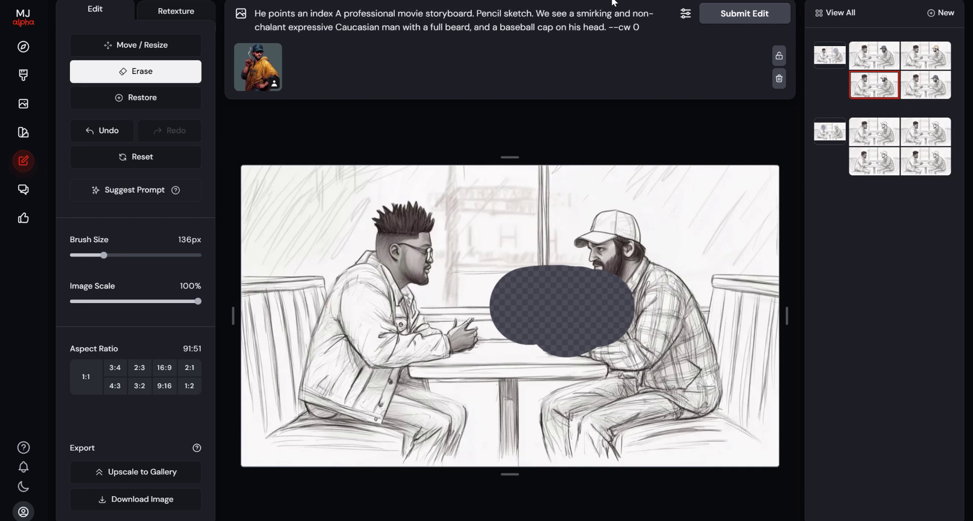
pyautogui.write('finger')
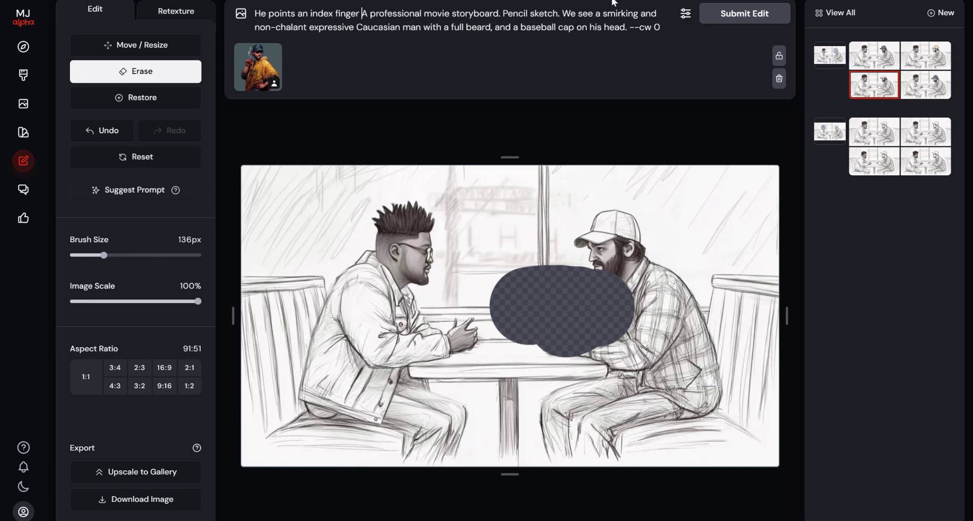
pyautogui.write('at someone off-screen. Wears a flannel long-sleeve dress shirt.')
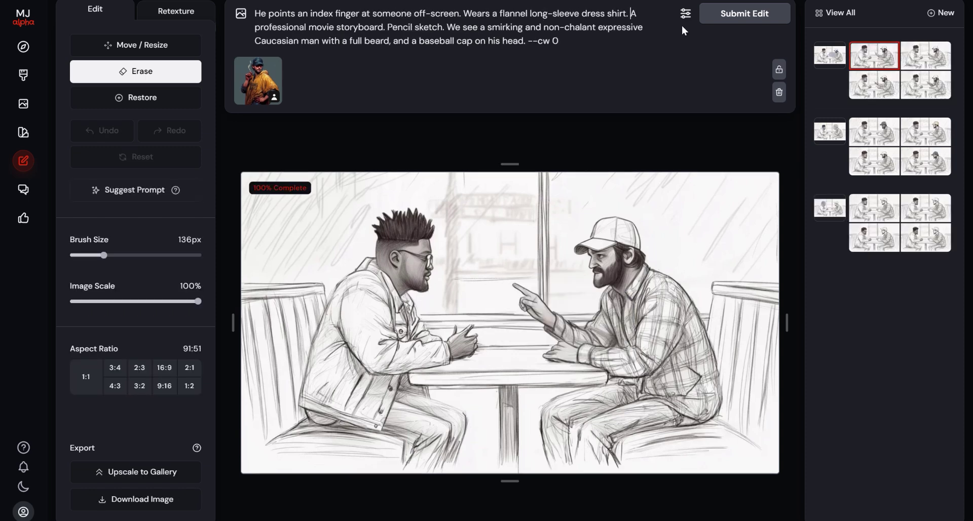
pyautogui.click(930, 68)
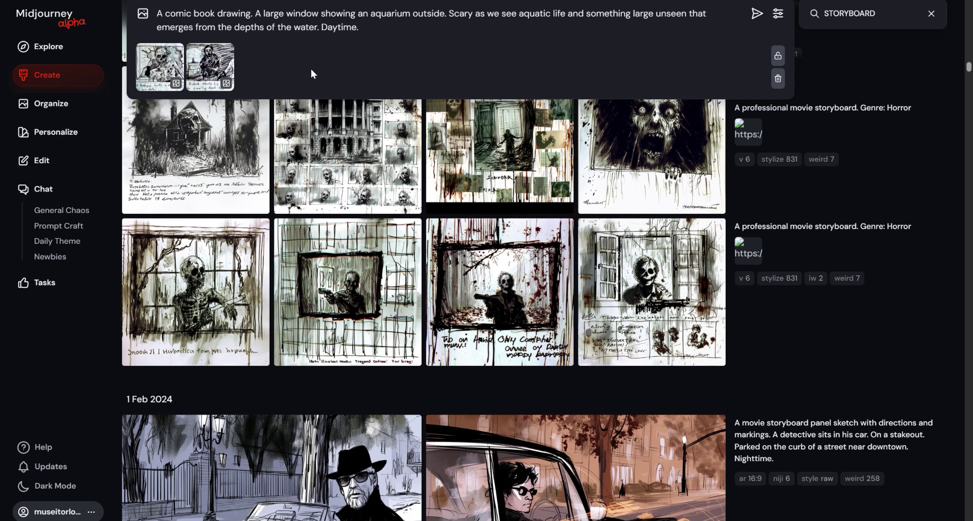
# - Open the horror storyboard of the skeleton with a gun in the open window and reuse its prompt
pyautogui.moveTo(209, 71)
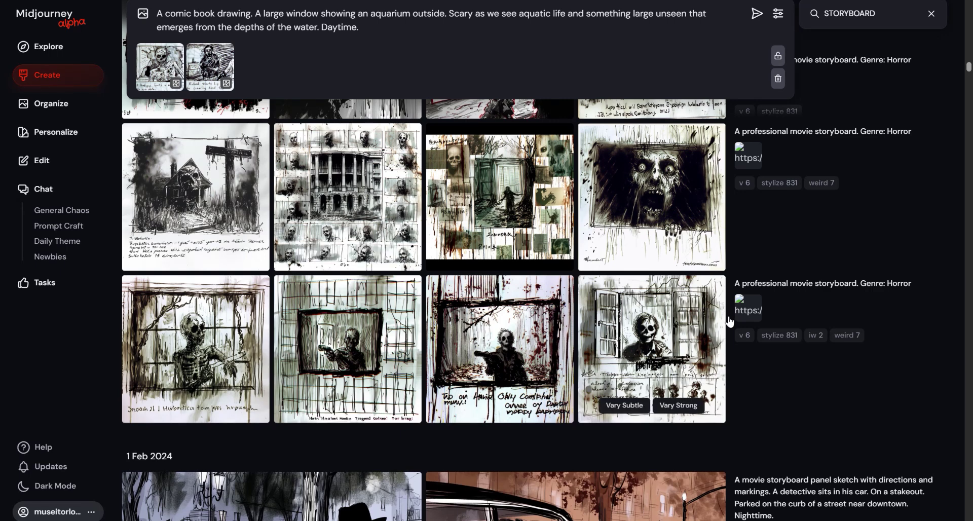
pyautogui.moveTo(709, 350)
pyautogui.click(654, 330)
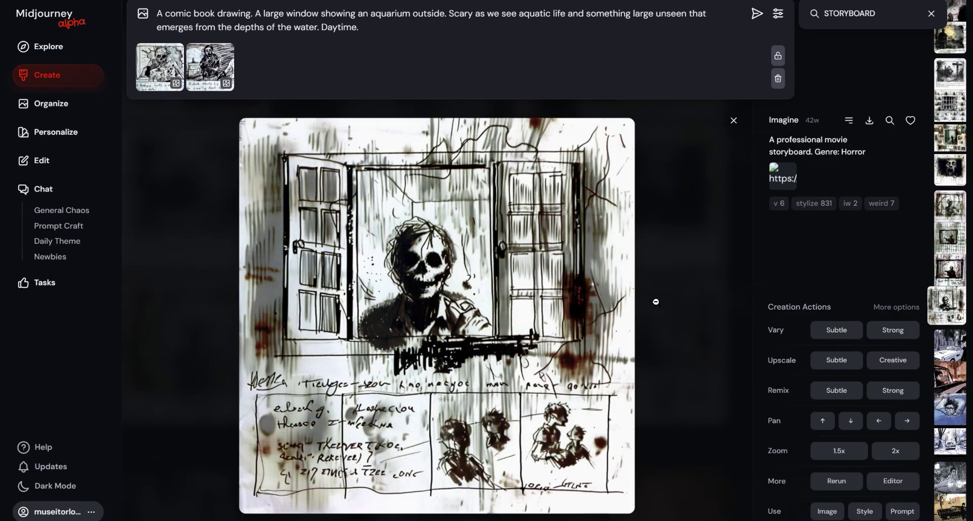
pyautogui.click(902, 511)
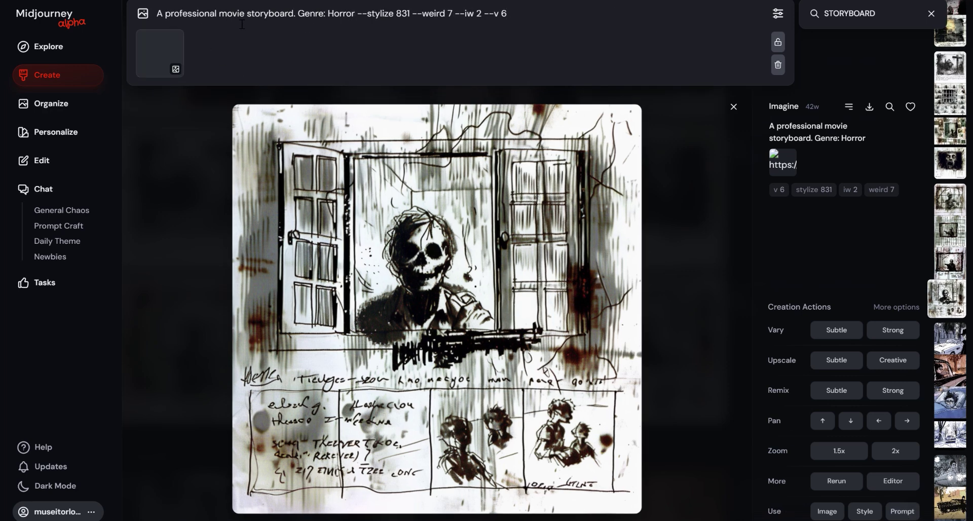
pyautogui.scroll(3, 327, 431)
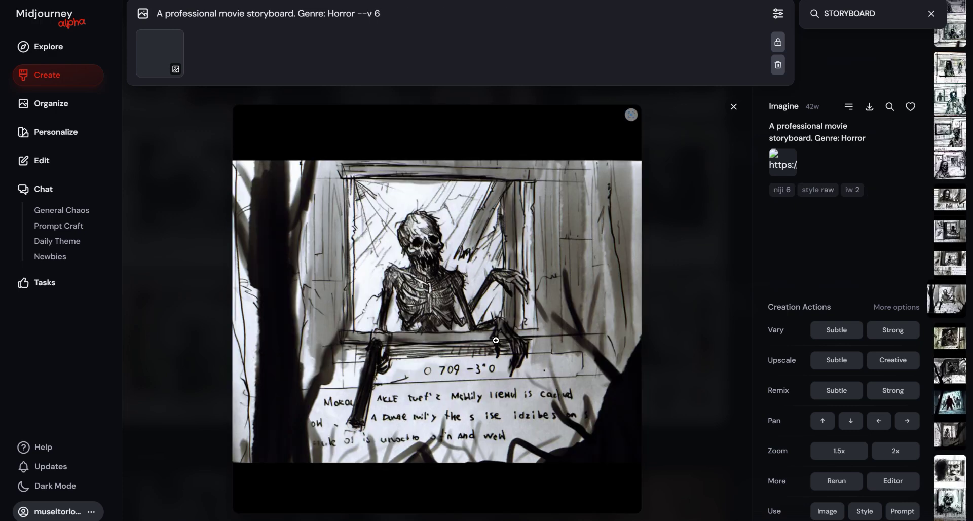
# - Examine the series of horror storyboard generations and compare the looks produced by style weights 300, 500 and 1000
pyautogui.scroll(-1, 569, 263)
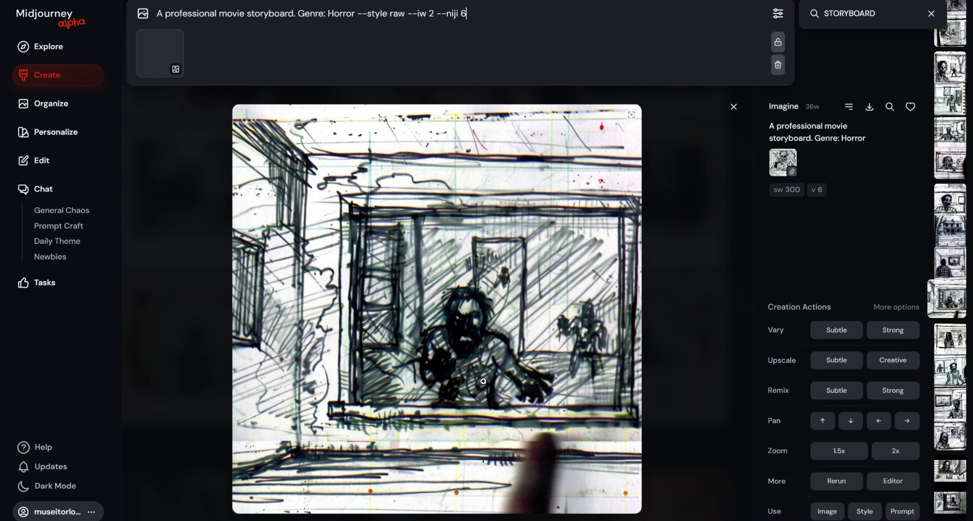
pyautogui.scroll(-1, 474, 350)
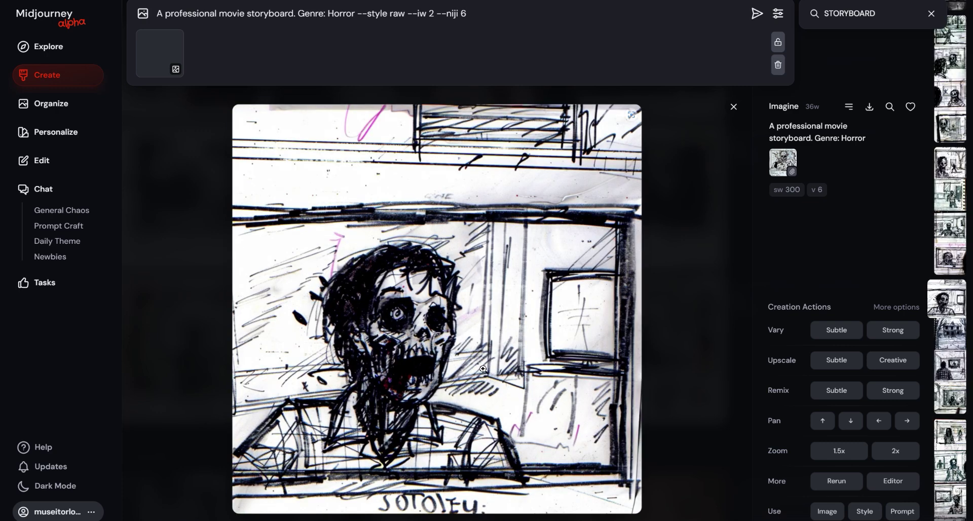
pyautogui.scroll(-1, 483, 368)
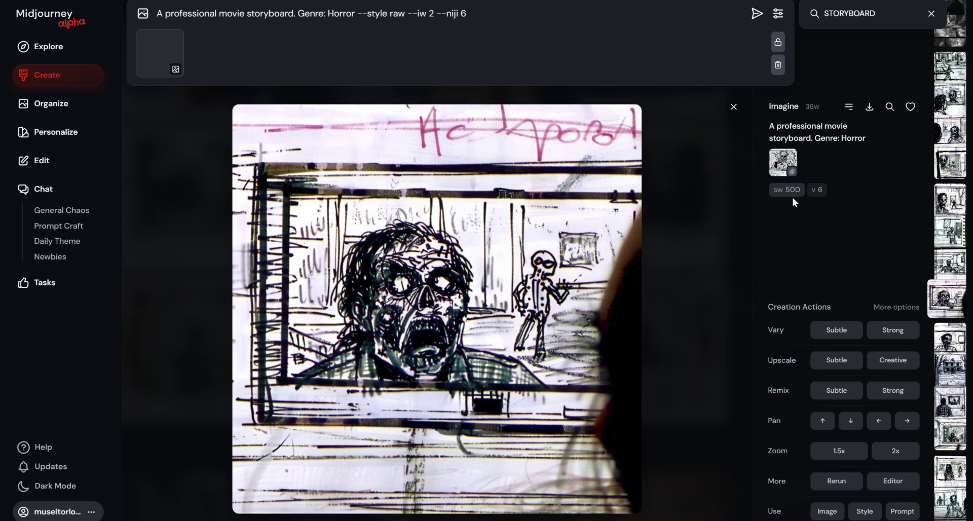
pyautogui.press('Left')
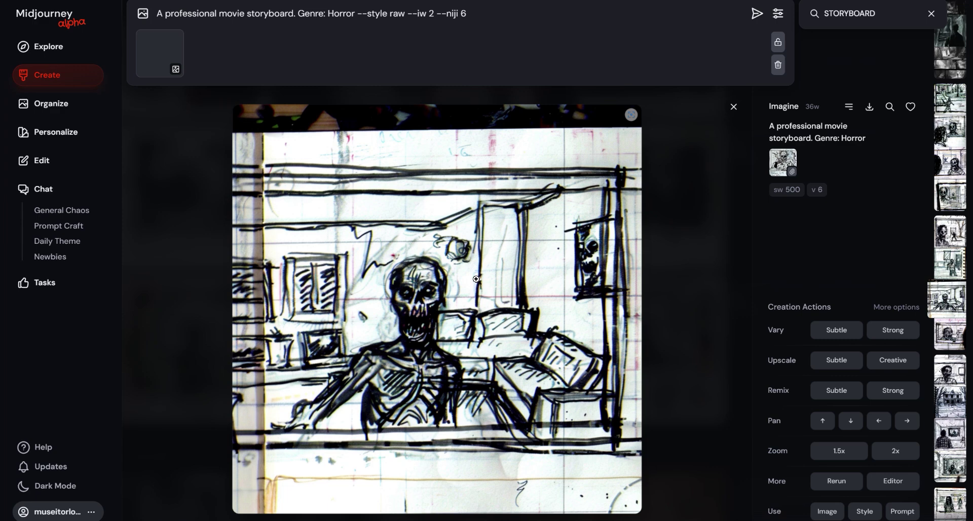
pyautogui.scroll(1, 475, 283)
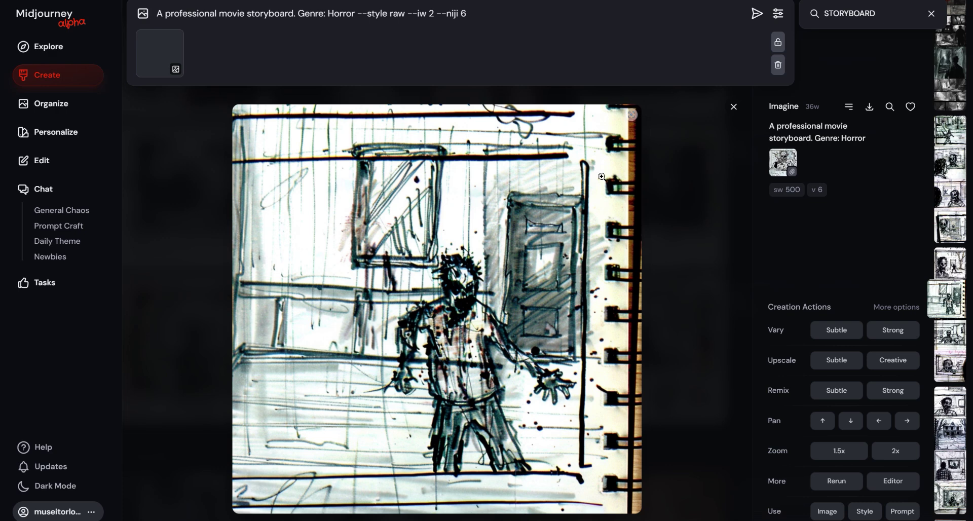
pyautogui.press('Down')
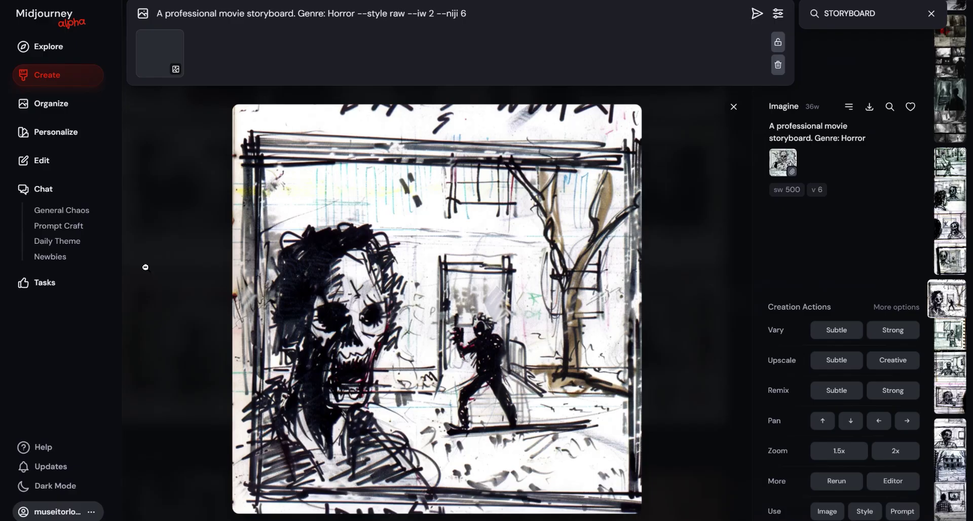
pyautogui.press('Down')
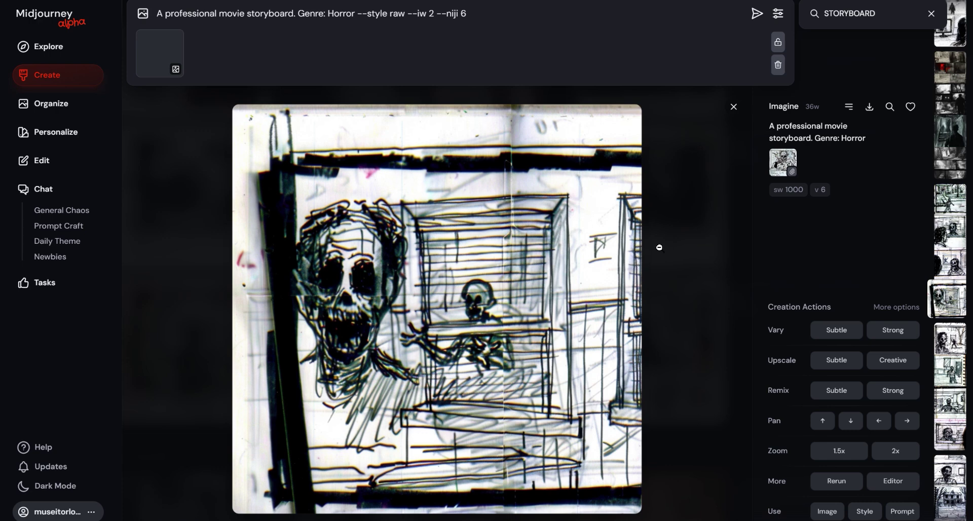
pyautogui.scroll(1, 656, 270)
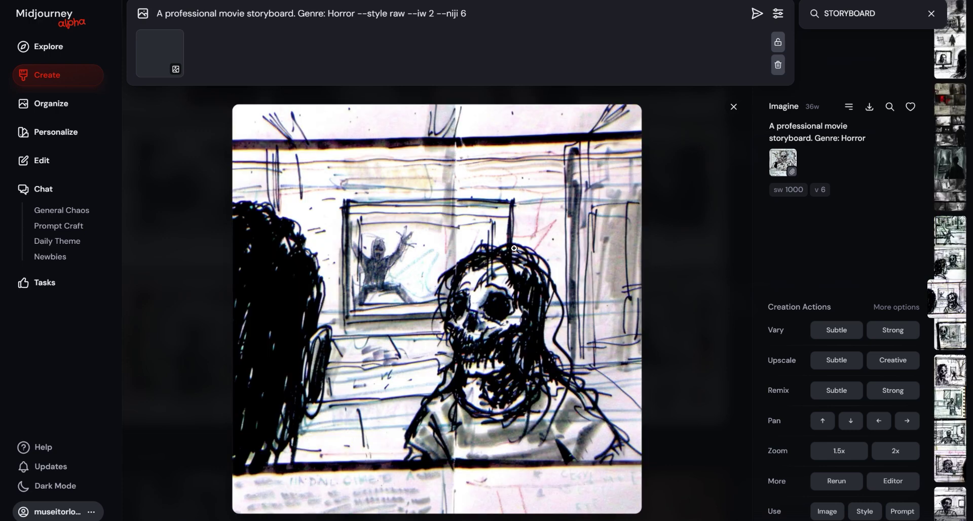
pyautogui.scroll(1, 525, 261)
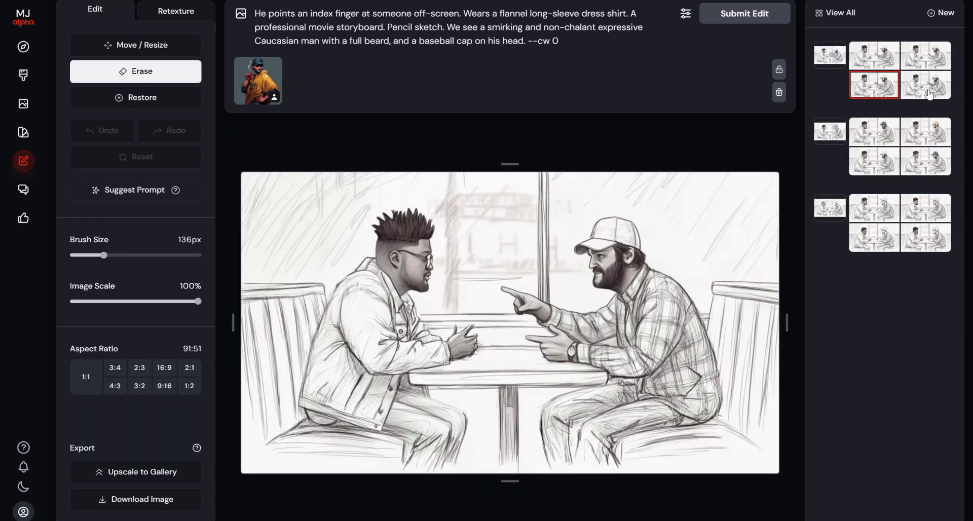
# - Select the fourth generated version of the capped man pointing his finger across the diner table
pyautogui.click(927, 91)
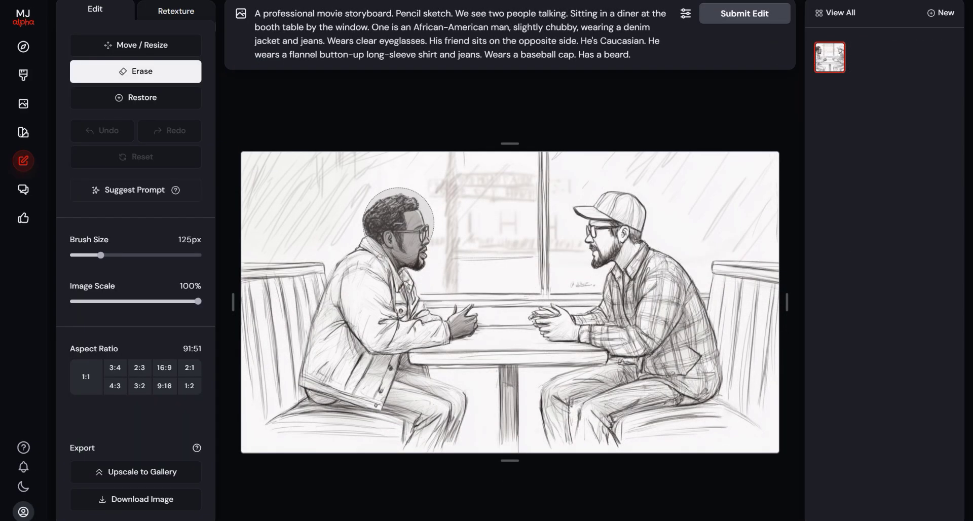
# - Erase the head of the man in the denim jacket and use the yellow-jacket image as a character reference
pyautogui.moveTo(394, 215); pyautogui.dragTo(397, 242)
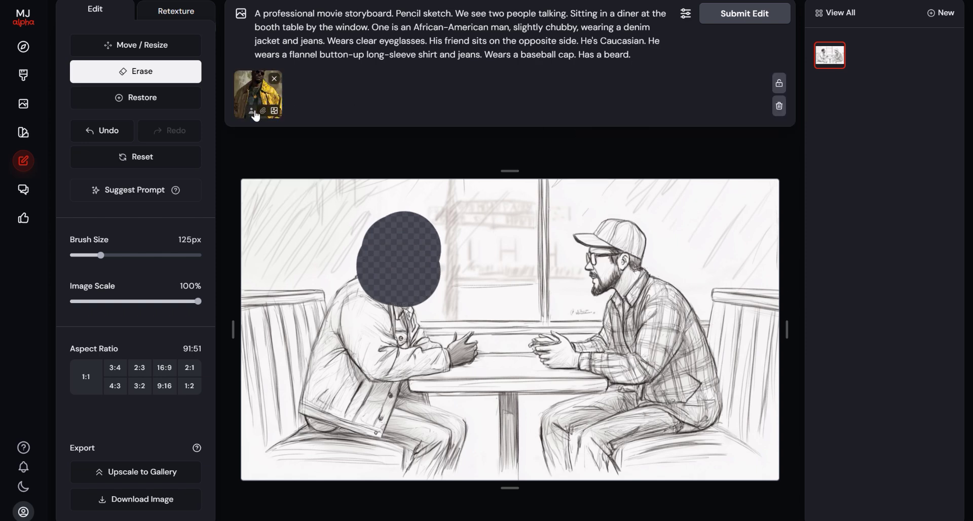
pyautogui.click(252, 111)
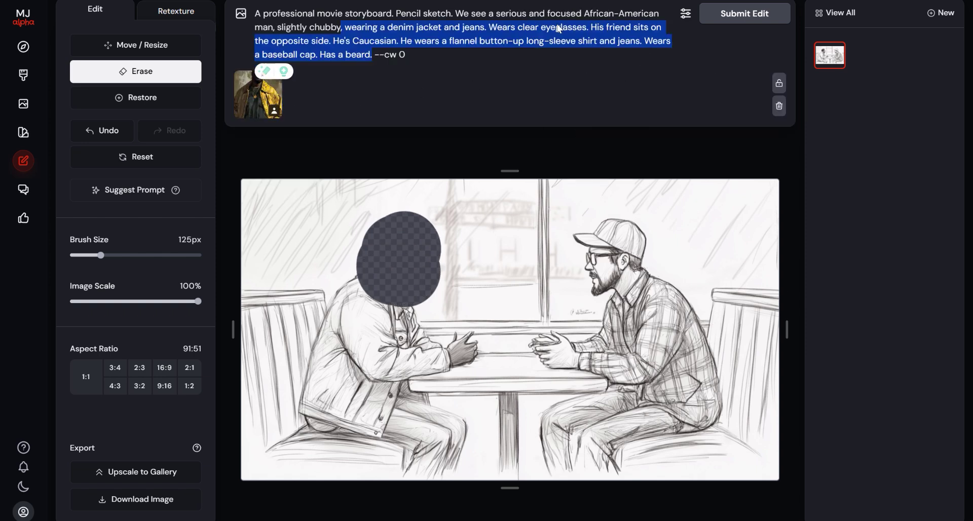
# - End the prompt with "We see a serious and focused African-American man, slightly chubby --cw 0", submit the edit and enlarge the reference image
pyautogui.press('BackSpace')
pyautogui.press('Return')
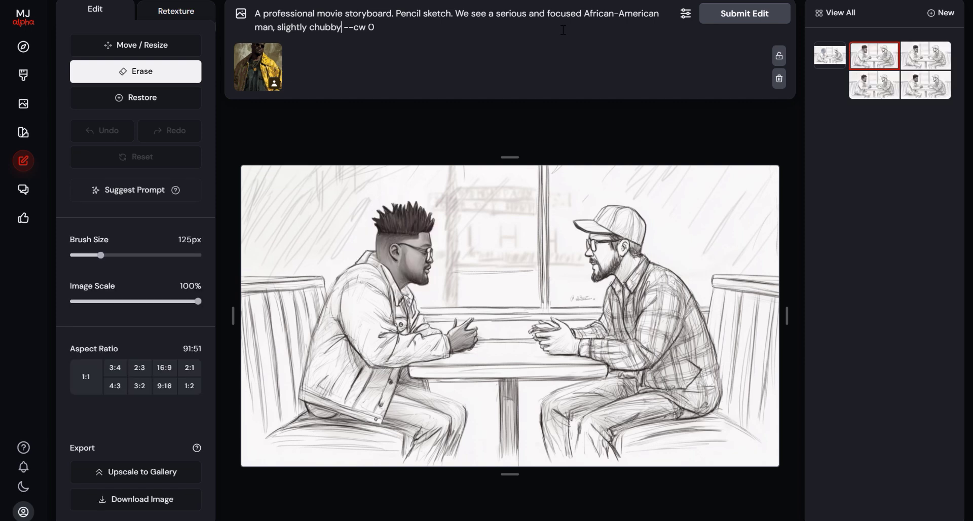
pyautogui.click(256, 67)
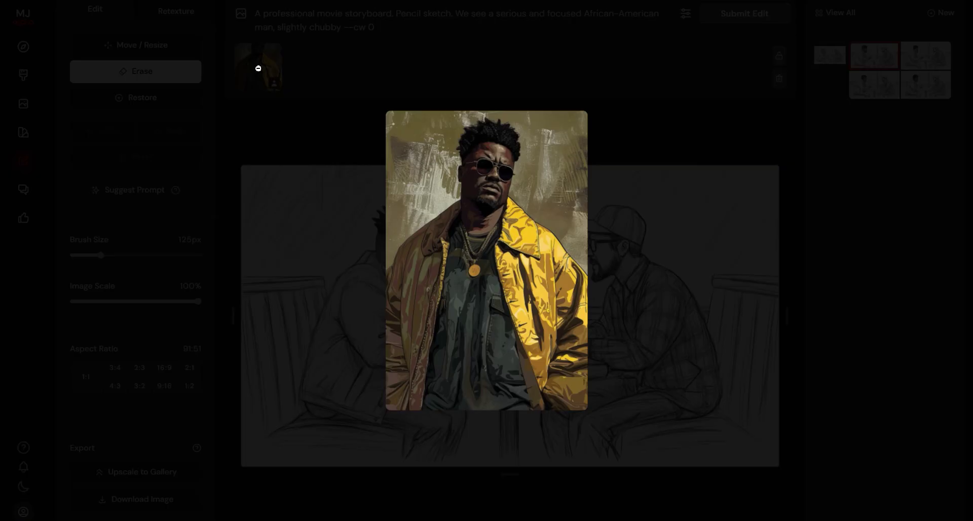